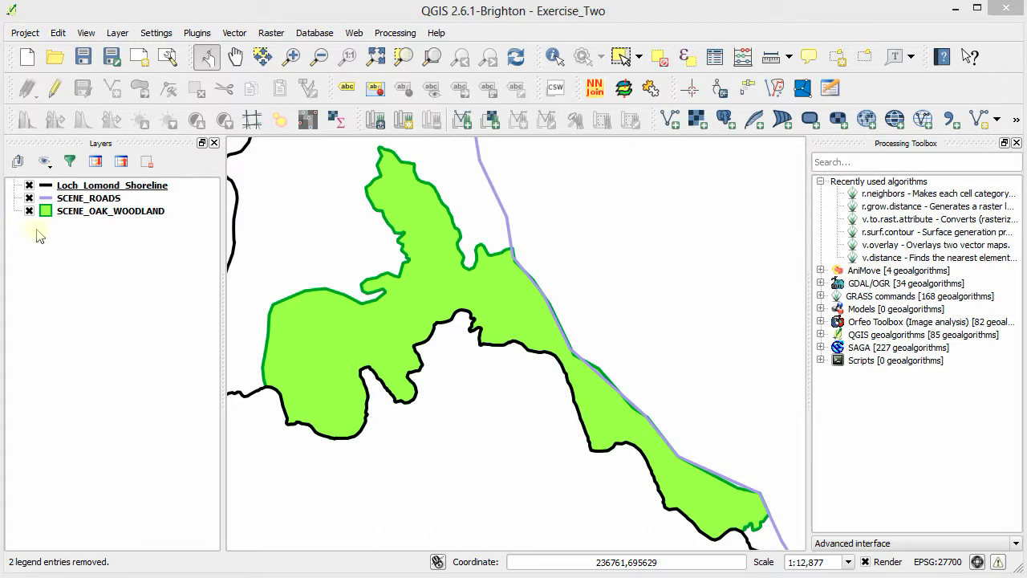
Select the SCENE_OAK_WOODLAND, SCENE_ROADS and Loch_Lomond_Shoreline layers in turn in the Layers panel.
{"action": "left_click", "coordinate": [84, 213]}
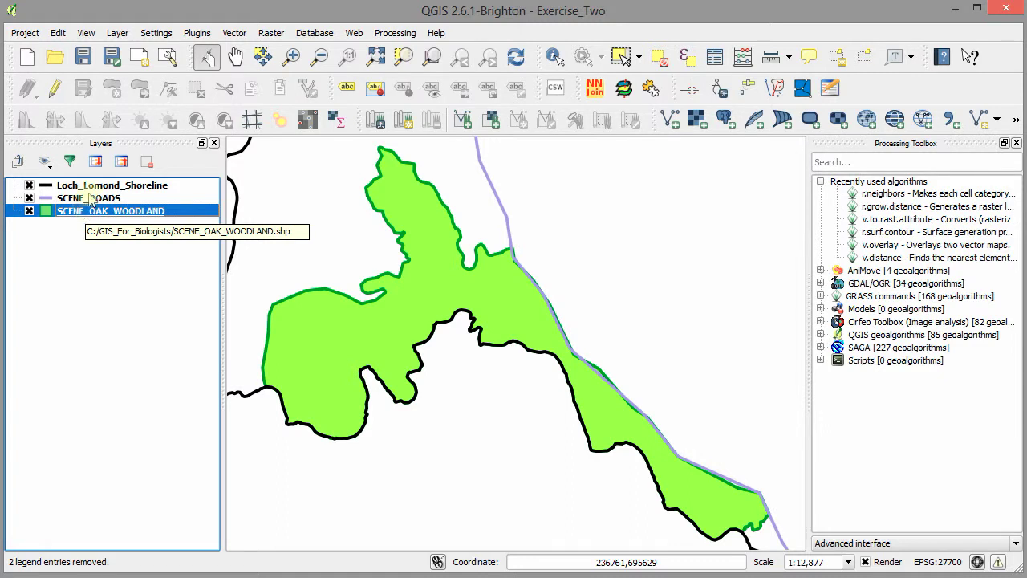
{"action": "left_click", "coordinate": [90, 198]}
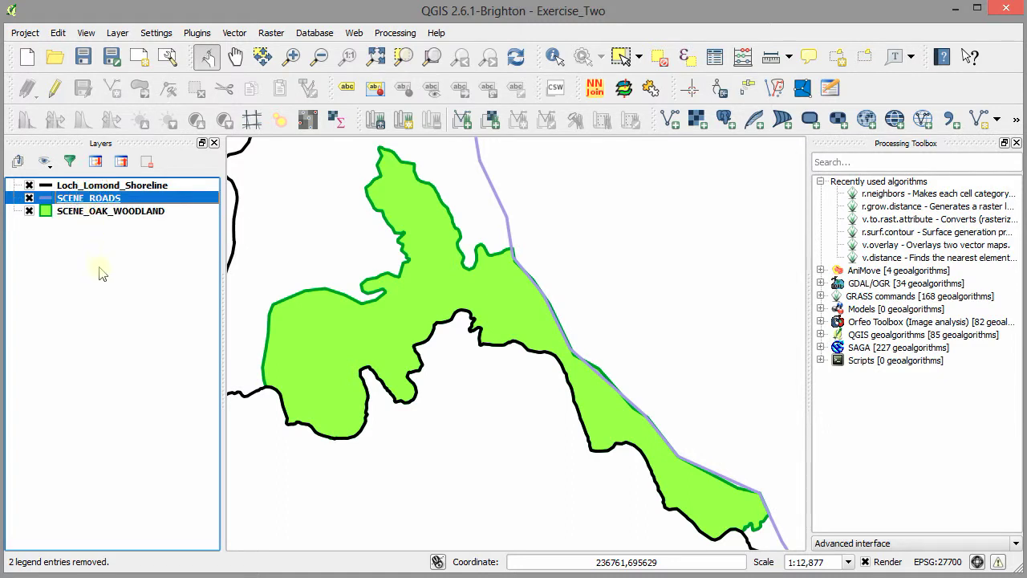
{"action": "left_click", "coordinate": [116, 186]}
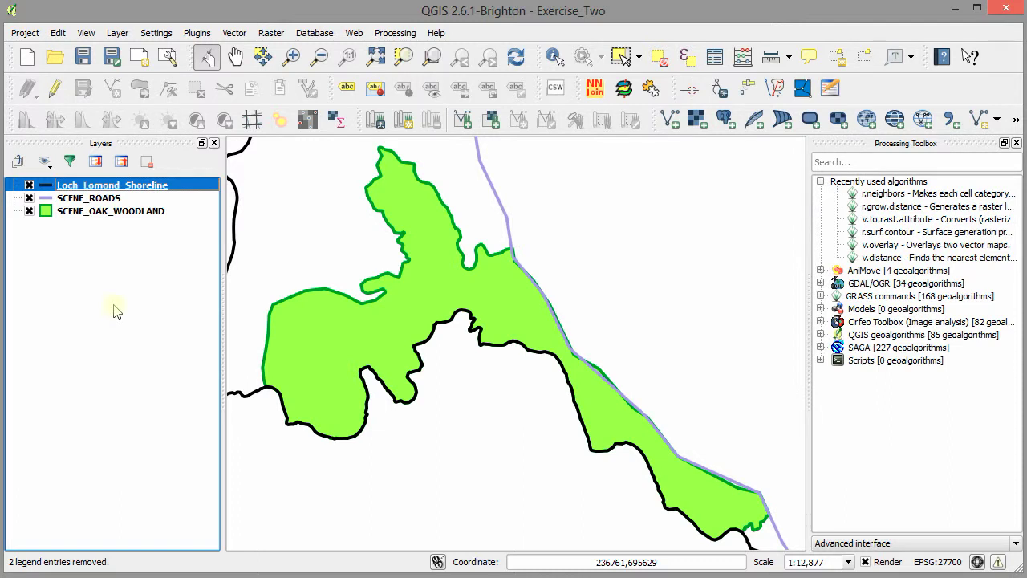
In Add Vector Layer, choose FORESTRY_TRACK.shp and SCENE_NESTBOX_LOCATIONS.shp from GIS_For_Biologists.
{"action": "left_click", "coordinate": [120, 36]}
{"action": "mouse_move", "coordinate": [169, 64]}
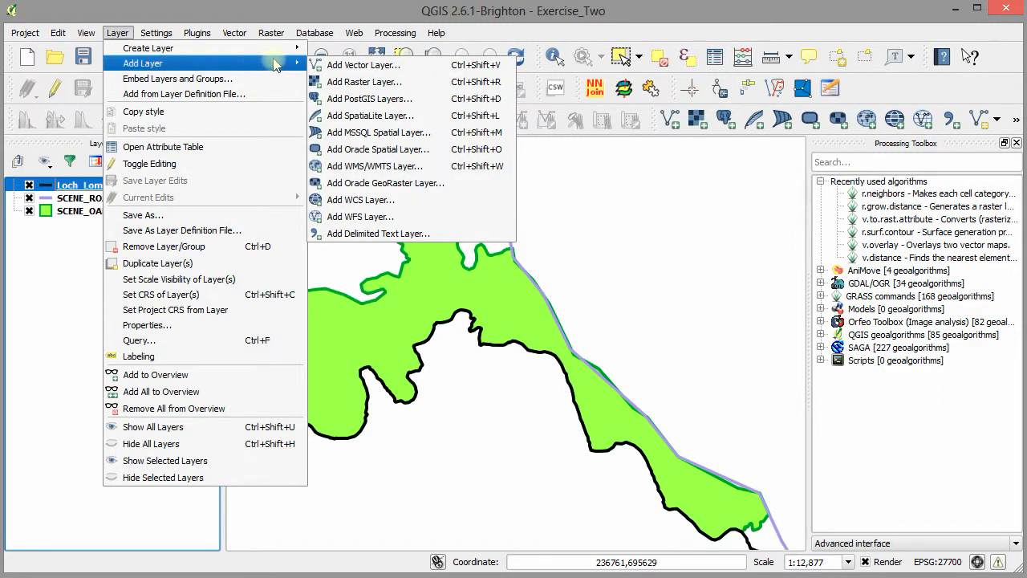
{"action": "left_click", "coordinate": [374, 66]}
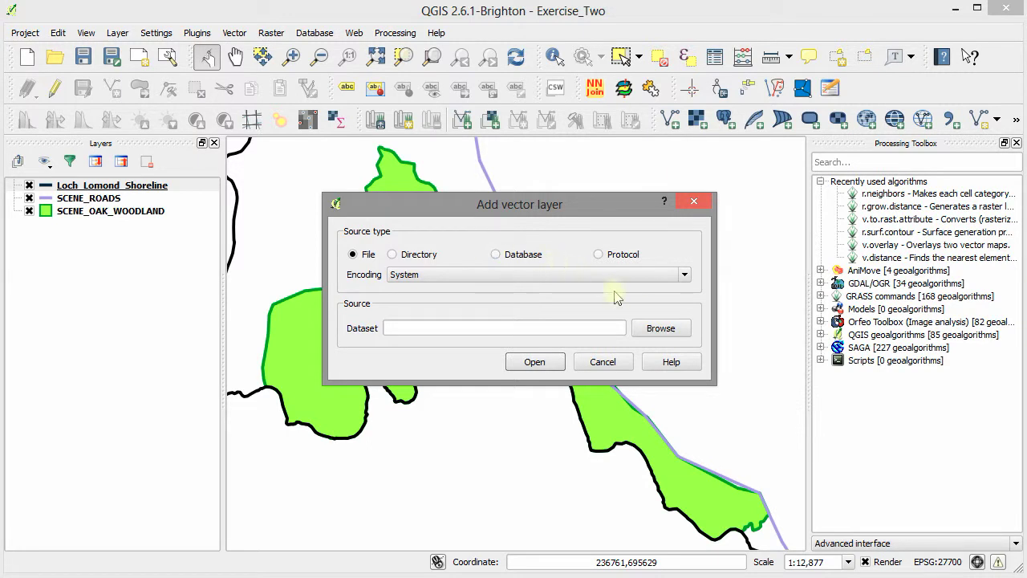
{"action": "left_click", "coordinate": [661, 332]}
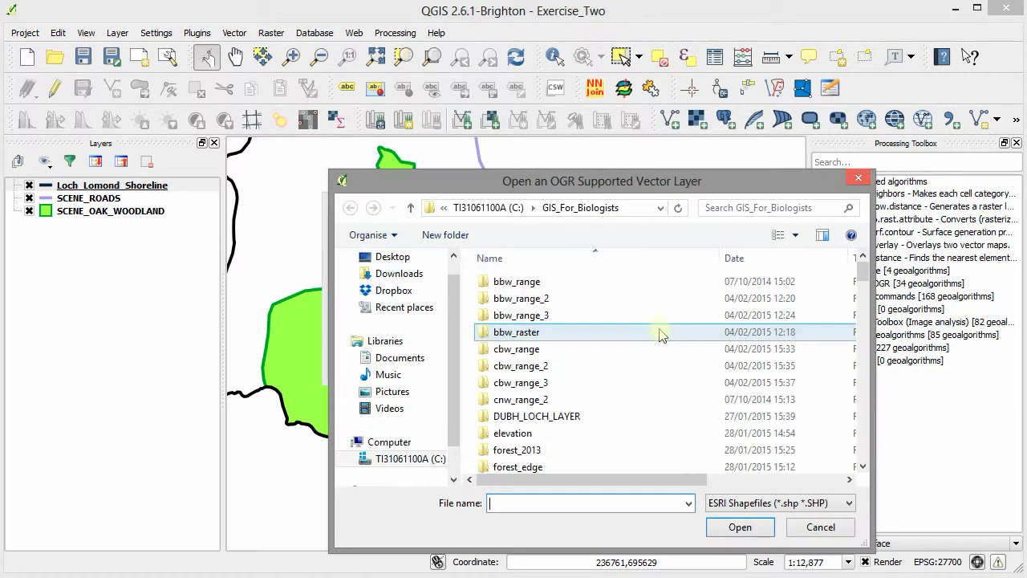
{"action": "left_click_drag", "start_coordinate": [864, 277], "coordinate": [849, 375]}
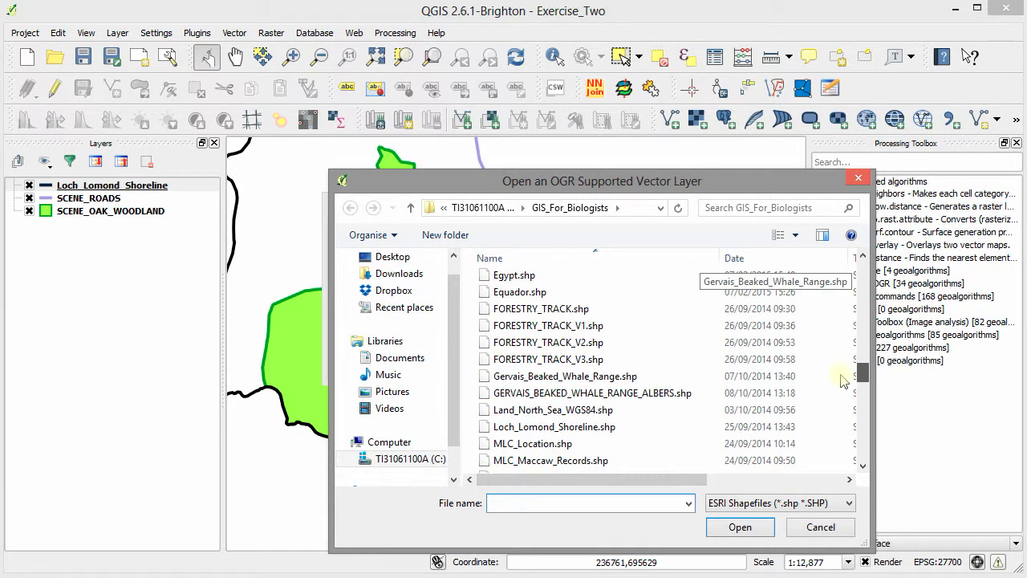
{"action": "left_click", "coordinate": [529, 309]}
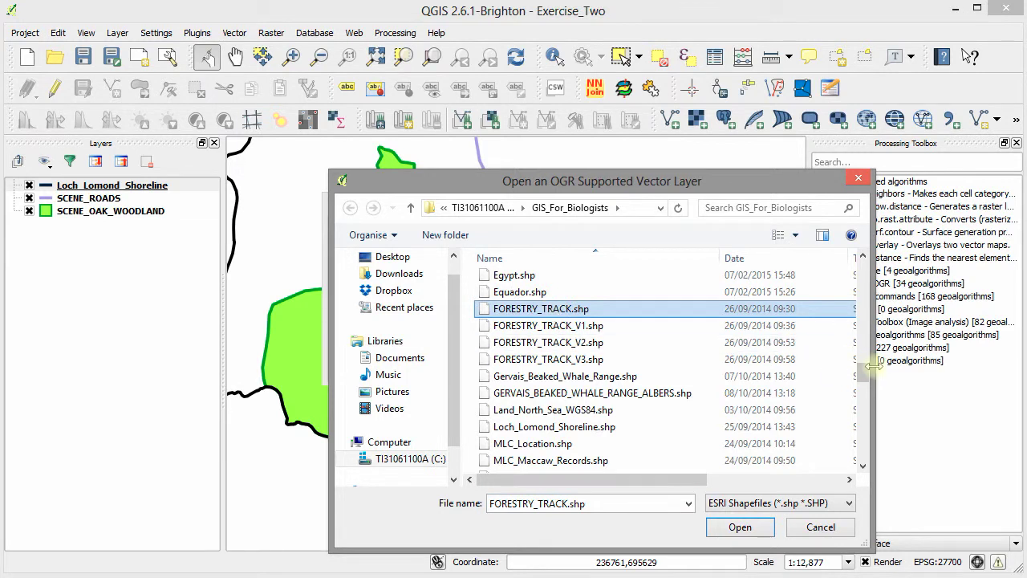
{"action": "left_click_drag", "start_coordinate": [862, 375], "coordinate": [857, 434]}
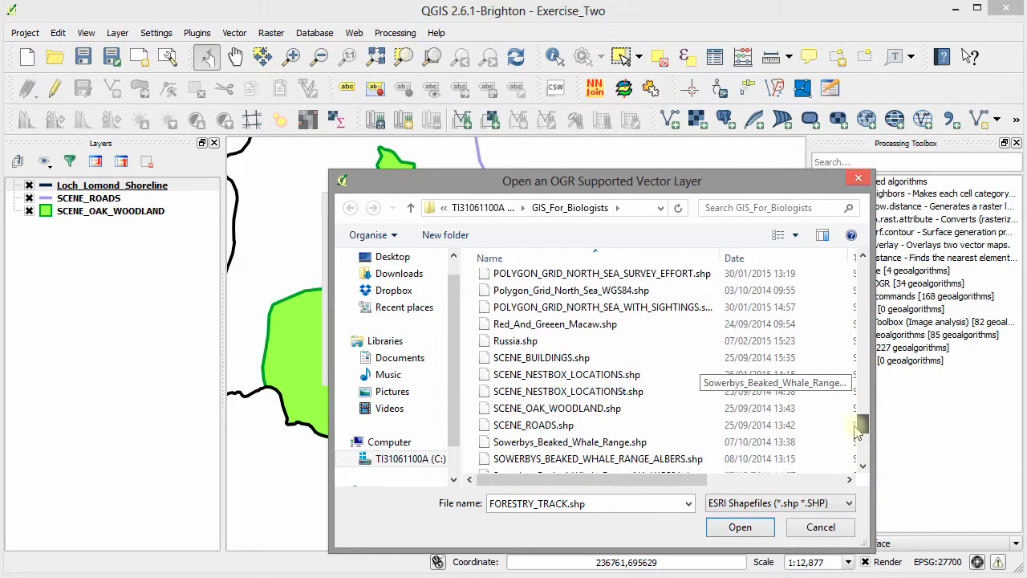
{"action": "left_click", "coordinate": [627, 374], "text": "ctrl"}
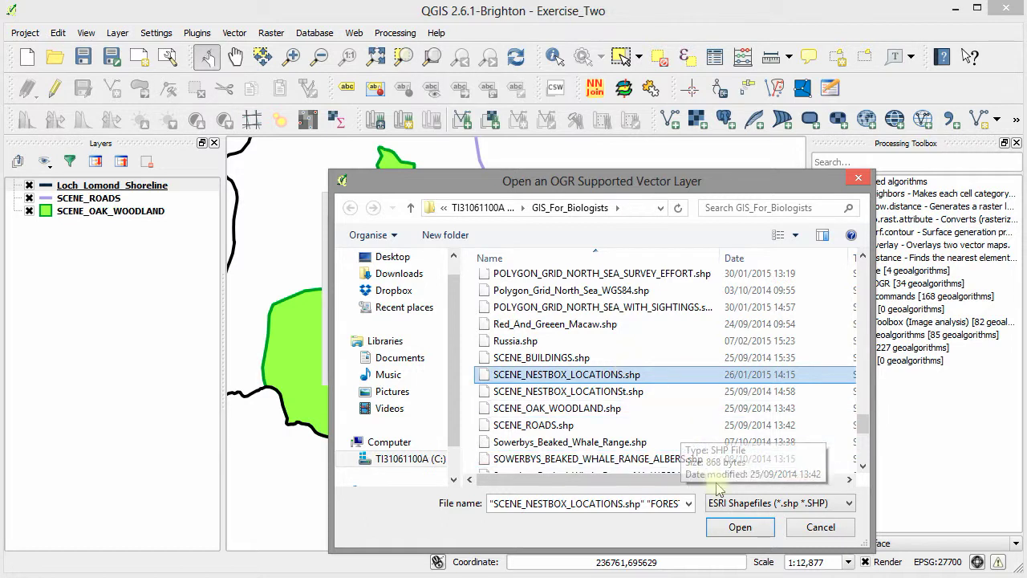
{"action": "left_click", "coordinate": [739, 529]}
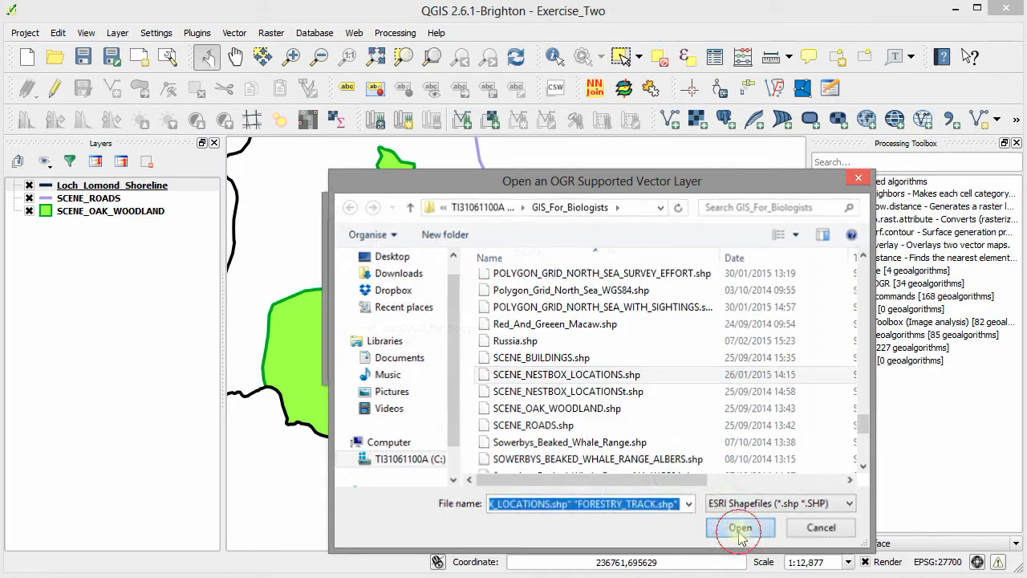
Add both shapefiles as layers and view FORESTRY_TRACK's General properties showing EPSG:27700.
{"action": "left_click", "coordinate": [537, 365]}
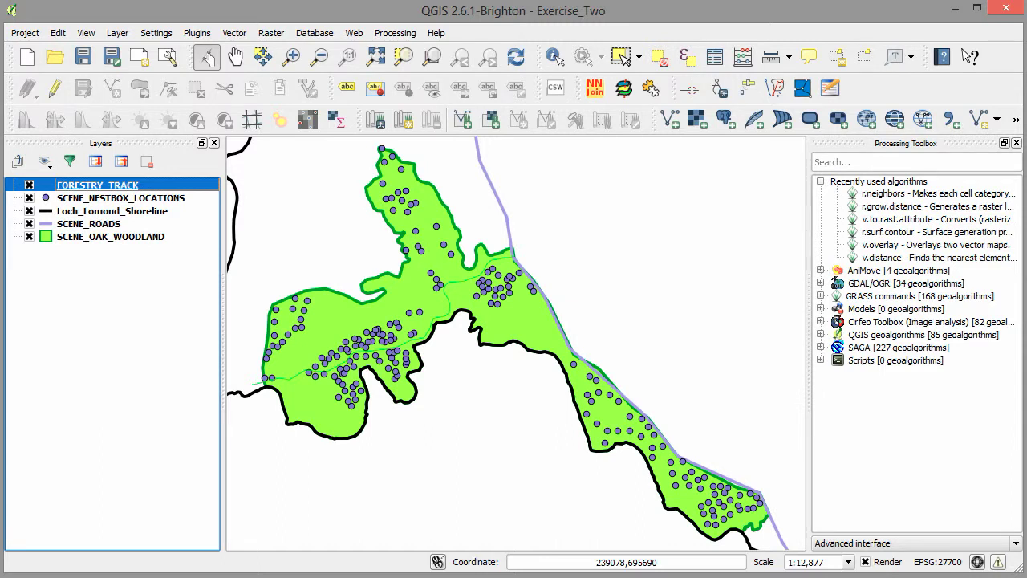
{"action": "left_click", "coordinate": [111, 185]}
{"action": "right_click", "coordinate": [111, 185]}
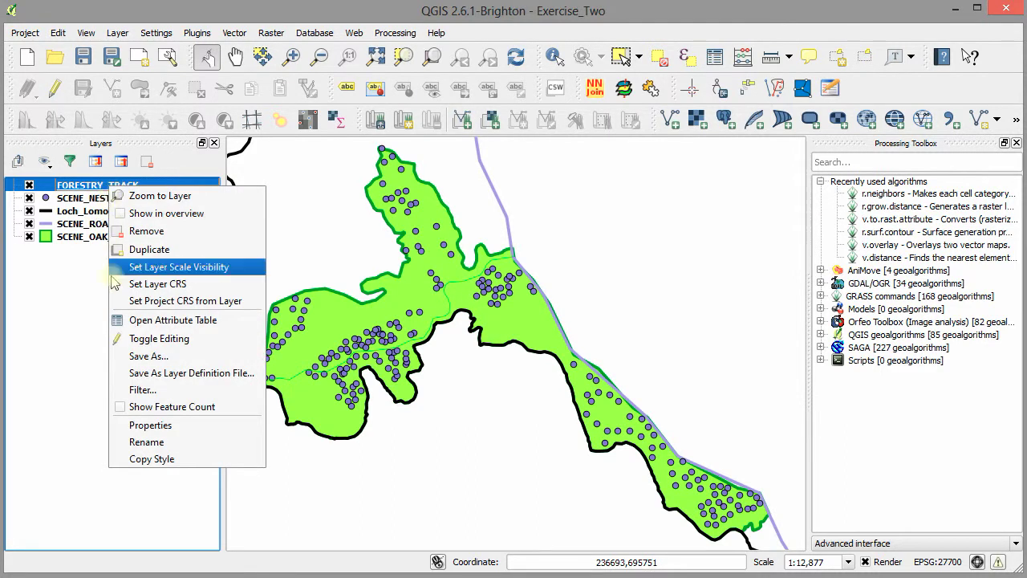
{"action": "left_click", "coordinate": [182, 428]}
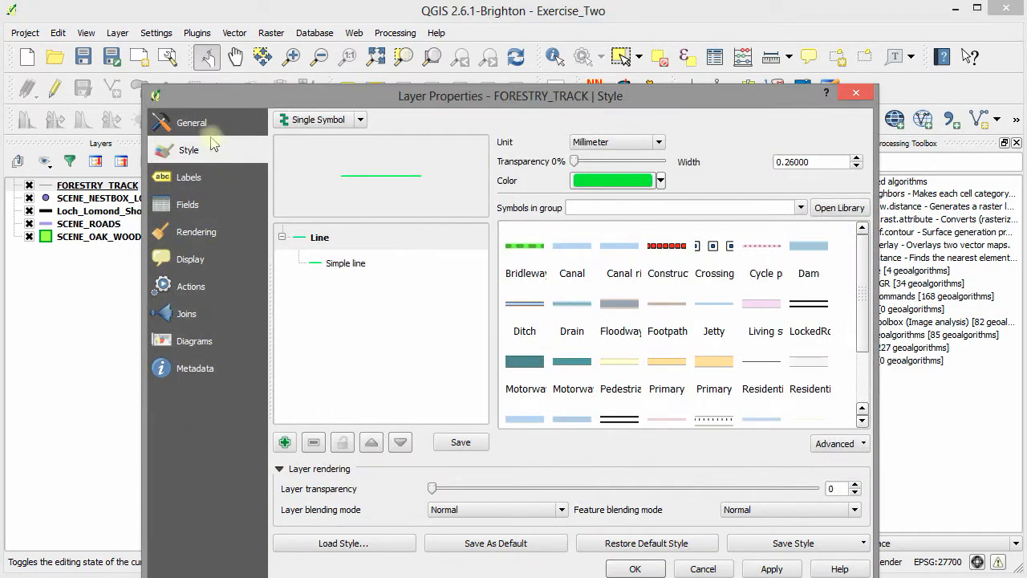
{"action": "left_click", "coordinate": [203, 125]}
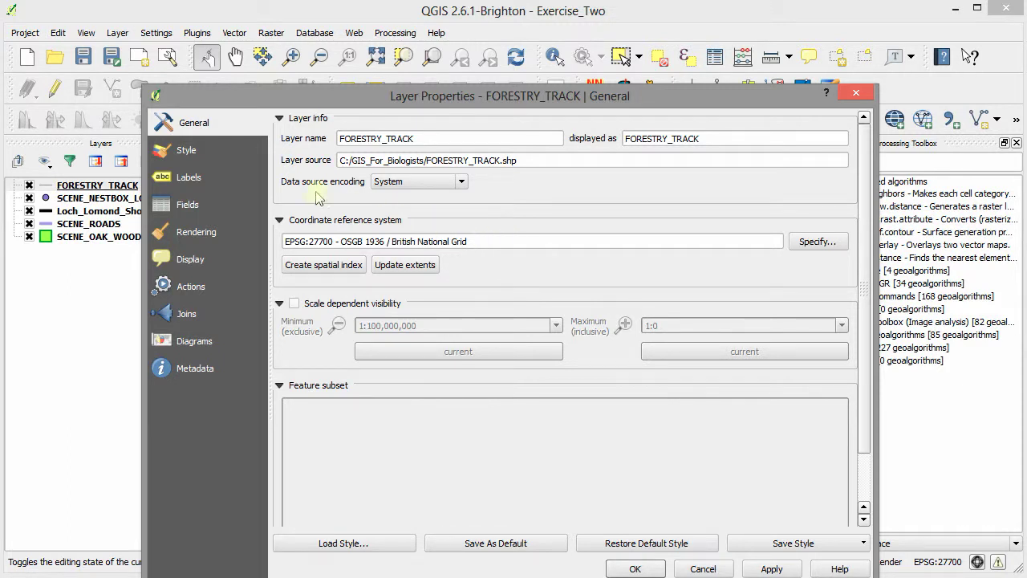
Style FORESTRY_TRACK as a black simple line with width 1 and apply it.
{"action": "left_click", "coordinate": [210, 151]}
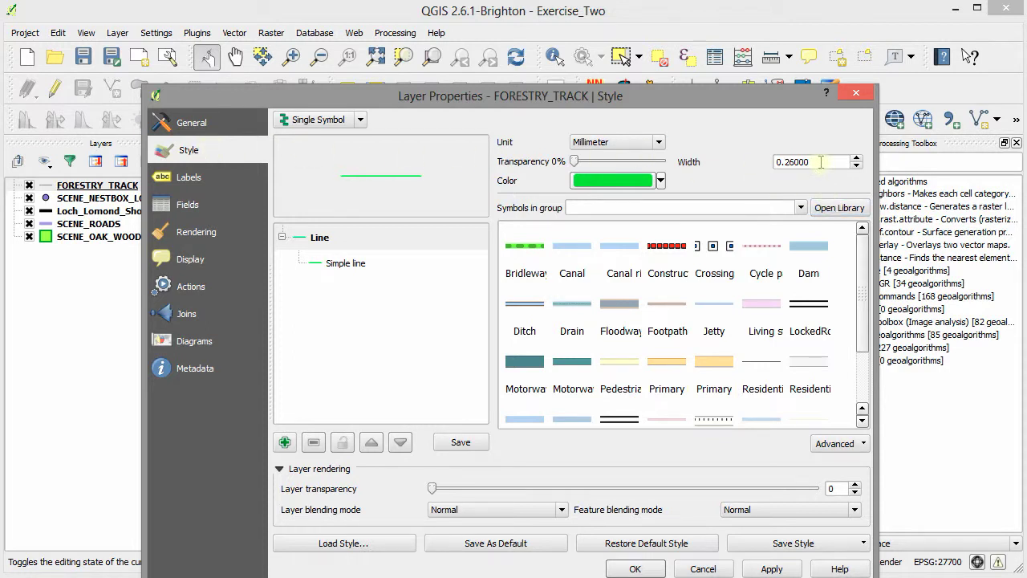
{"action": "left_click_drag", "start_coordinate": [824, 165], "coordinate": [761, 161]}
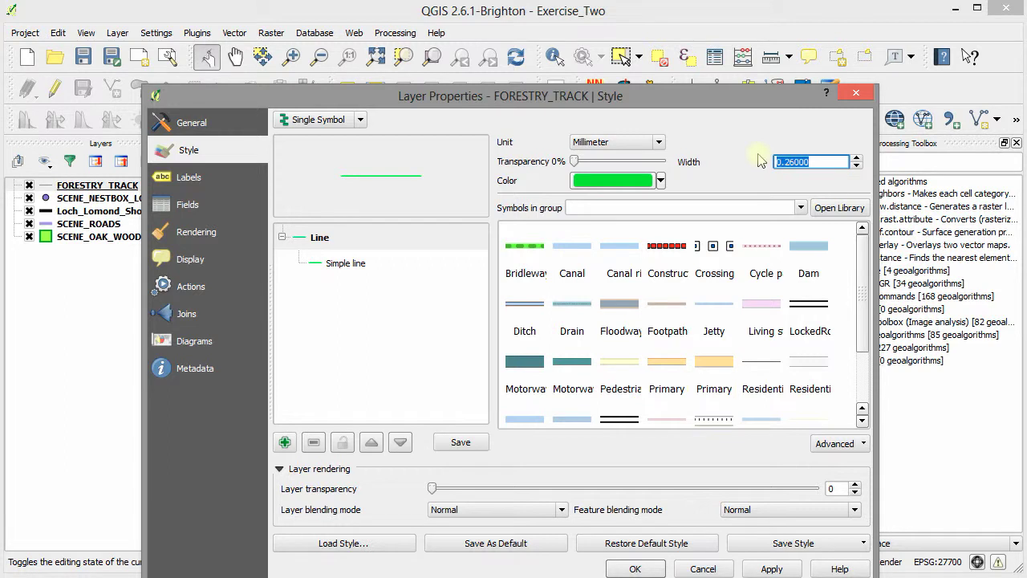
{"action": "type", "text": "1"}
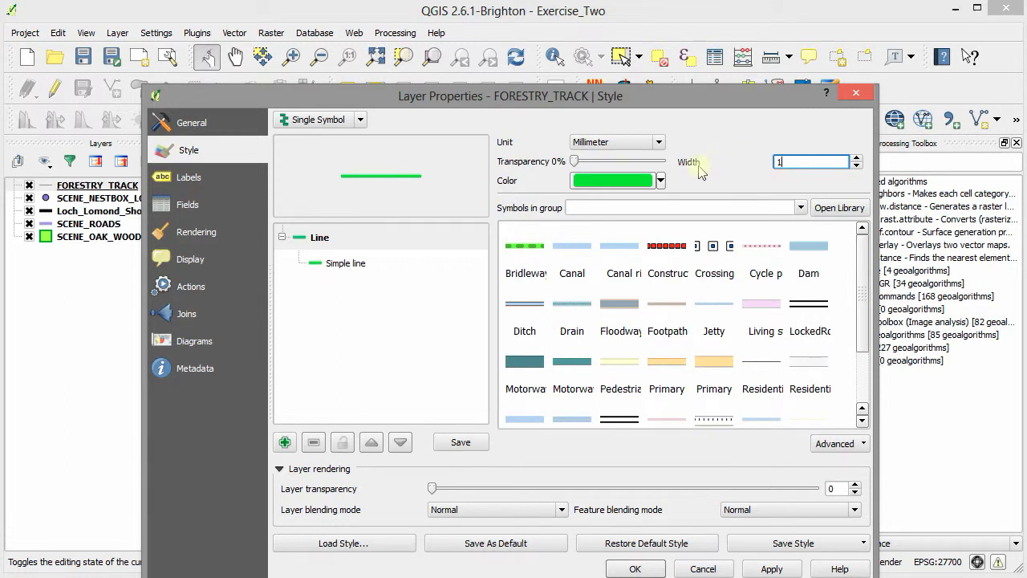
{"action": "left_click", "coordinate": [661, 181]}
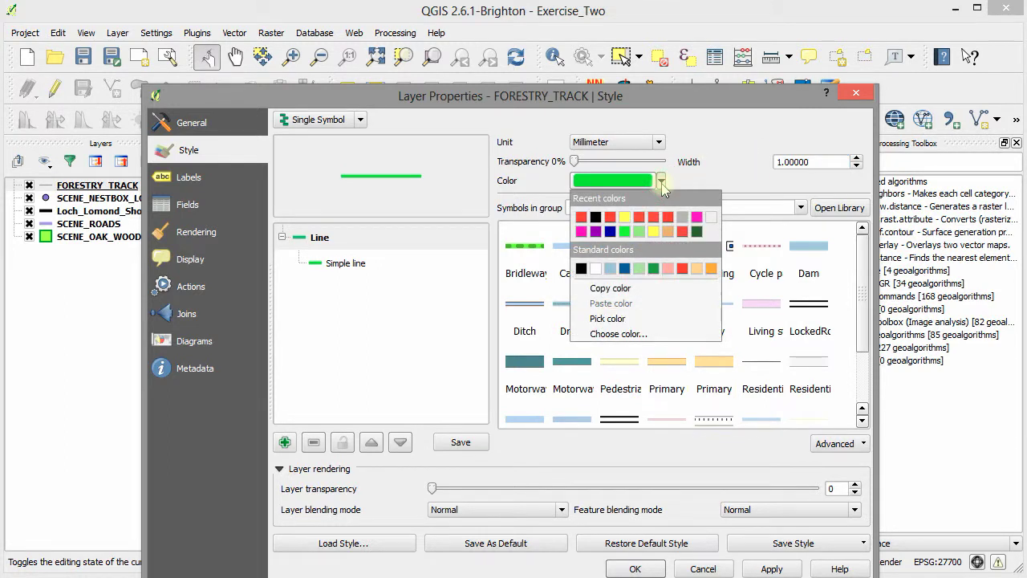
{"action": "left_click", "coordinate": [581, 268]}
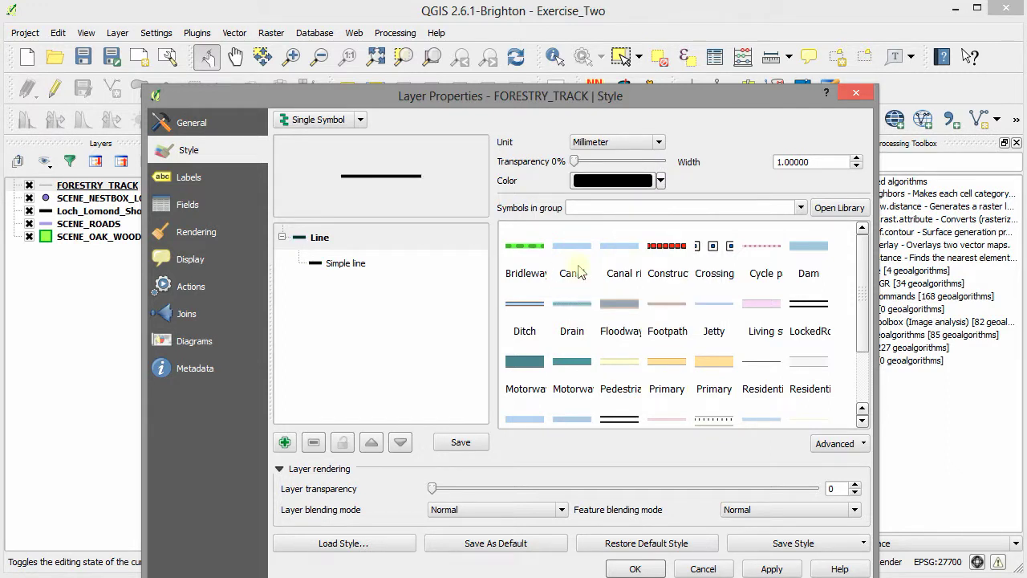
{"action": "left_click", "coordinate": [635, 568]}
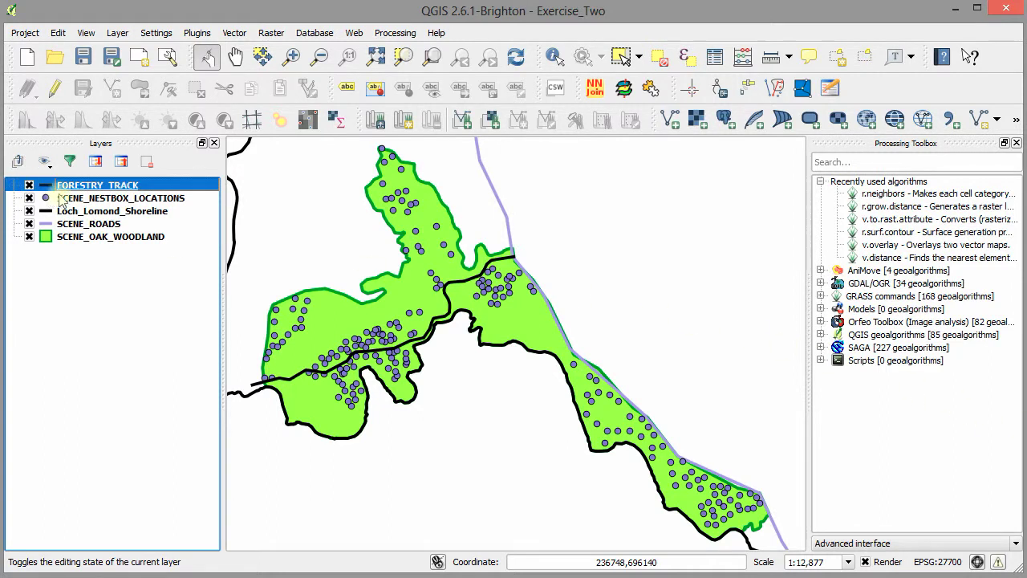
Open the SCENE_NESTBOX_LOCATIONS layer's properties on the General page.
{"action": "right_click", "coordinate": [82, 201]}
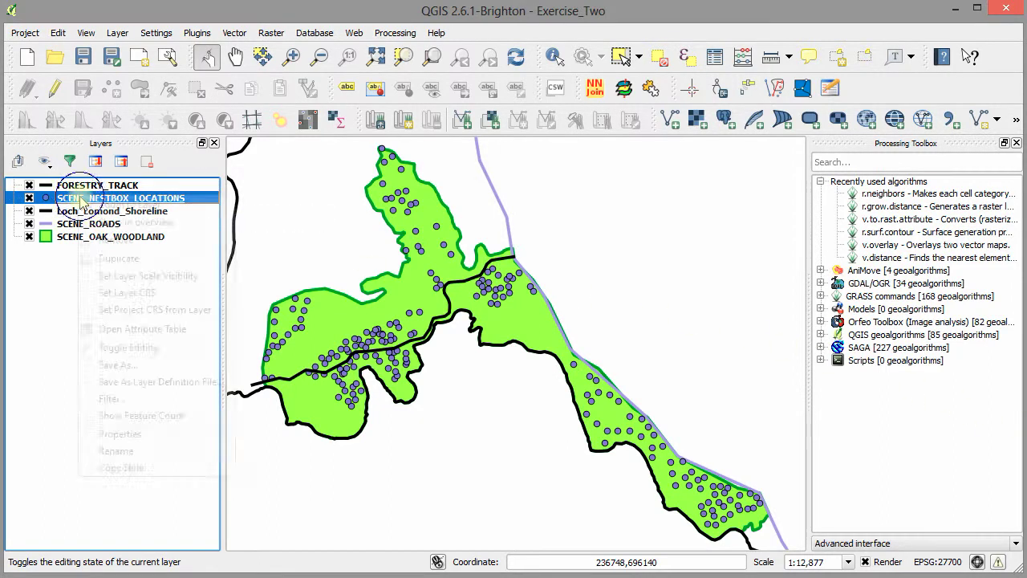
{"action": "left_click", "coordinate": [171, 440]}
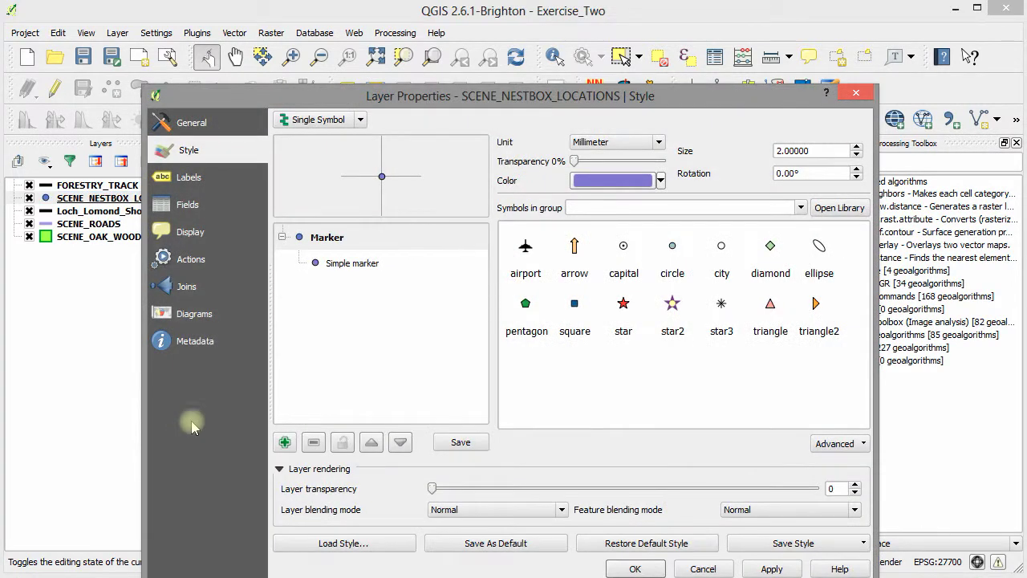
{"action": "left_click", "coordinate": [202, 122]}
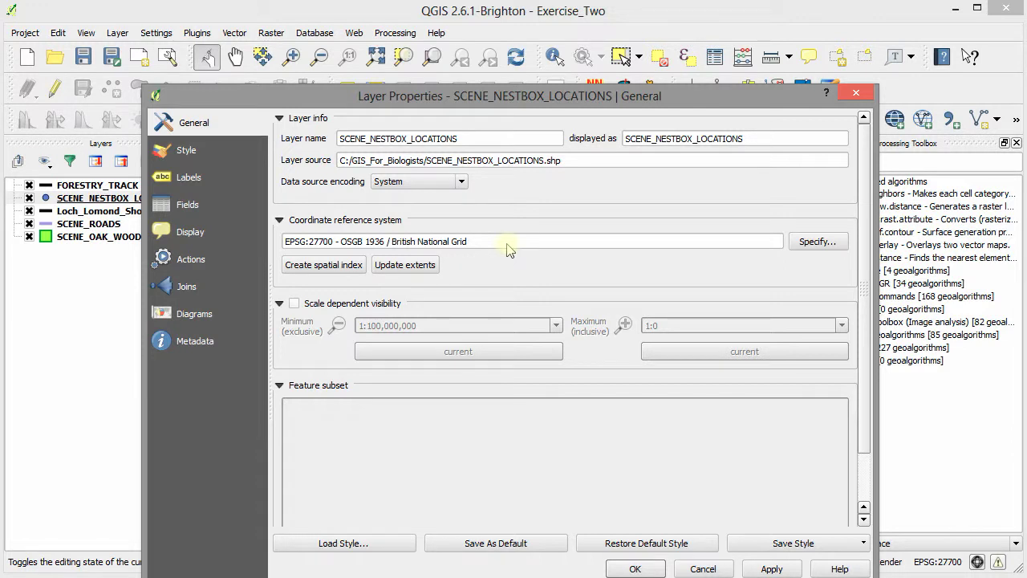
Set the nest box marker size to 3 and colour to red, then apply.
{"action": "left_click", "coordinate": [187, 152]}
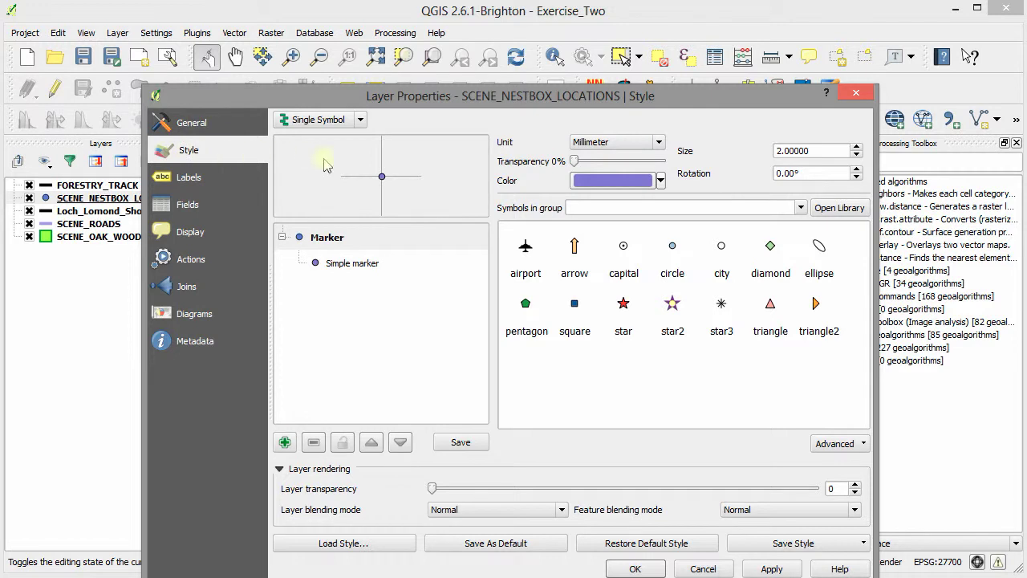
{"action": "left_click_drag", "start_coordinate": [838, 151], "coordinate": [773, 151]}
{"action": "type", "text": "3"}
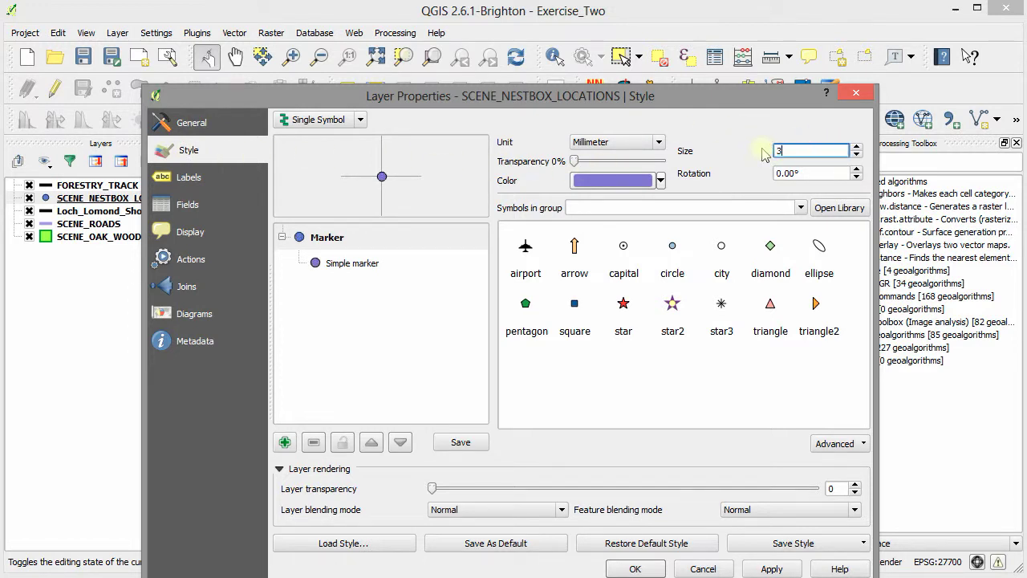
{"action": "left_click", "coordinate": [659, 181]}
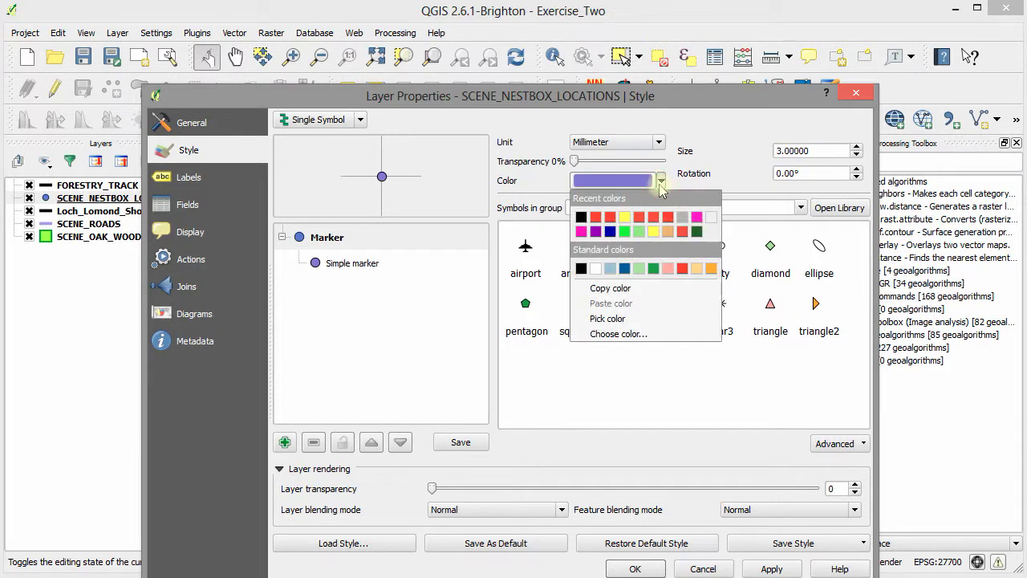
{"action": "left_click", "coordinate": [682, 269]}
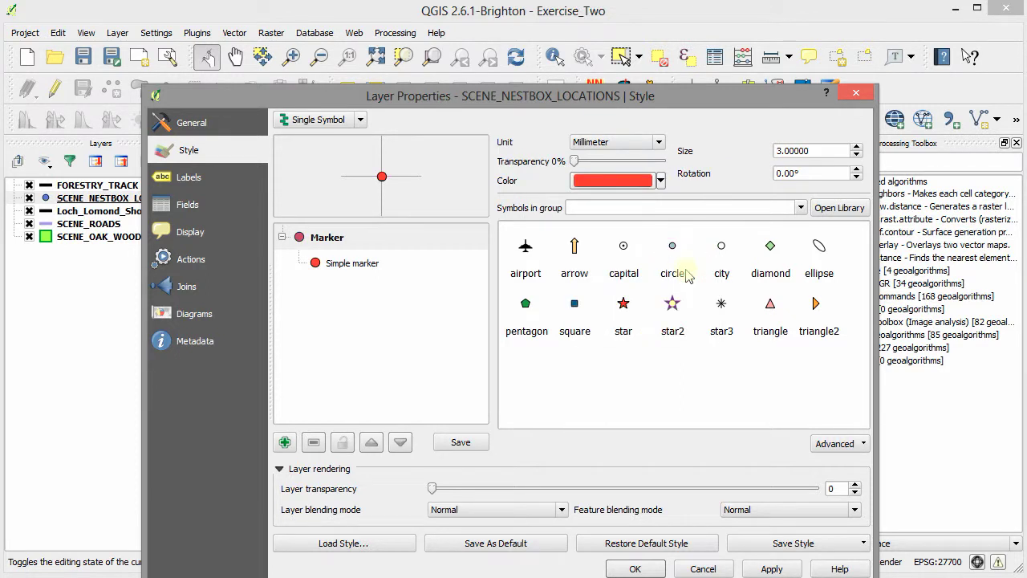
{"action": "left_click", "coordinate": [652, 567]}
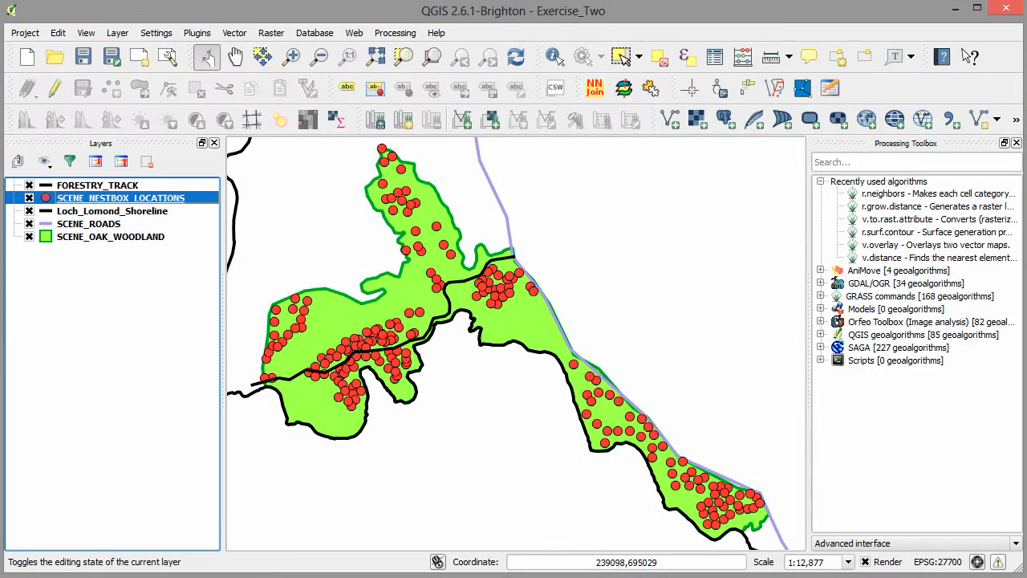